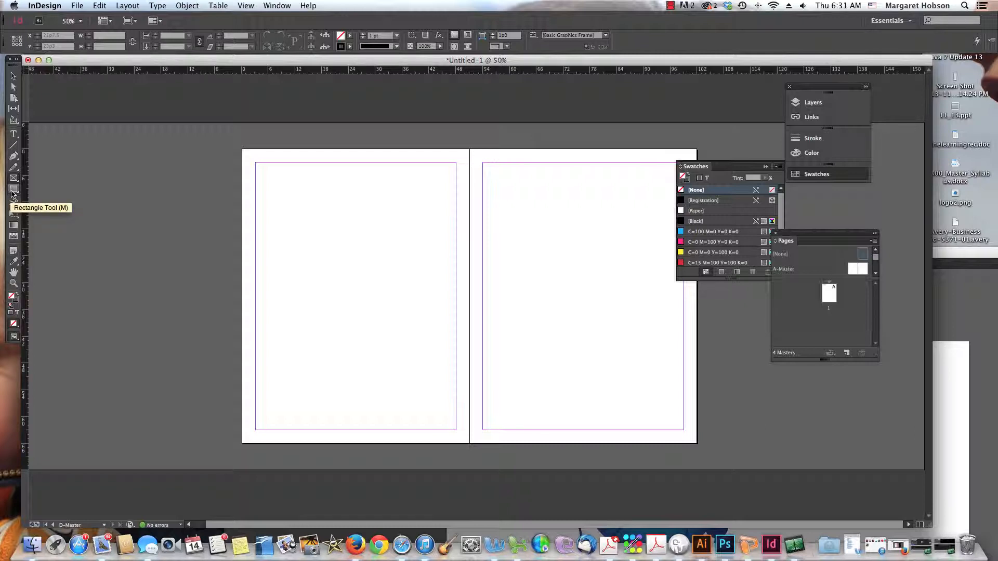
- Draw a rectangle across the top of the left page, about 51p0 by 14p10.5, and fill it with C=100 M=0 Y=0 K=0
{"action": "left_click_drag", "start_coordinate": [11, 194], "coordinate": [37, 188]}
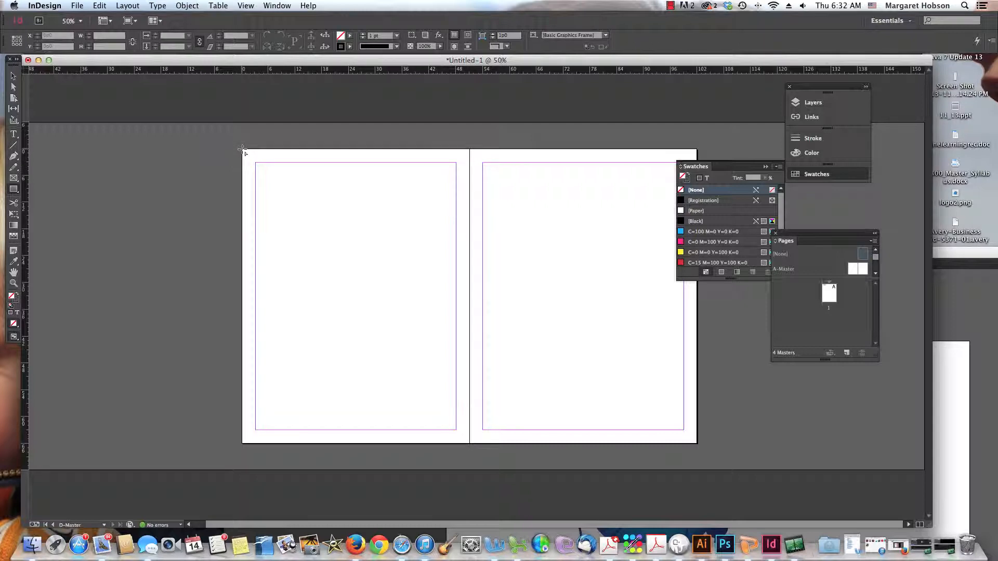
{"action": "left_click_drag", "start_coordinate": [242, 150], "coordinate": [470, 216]}
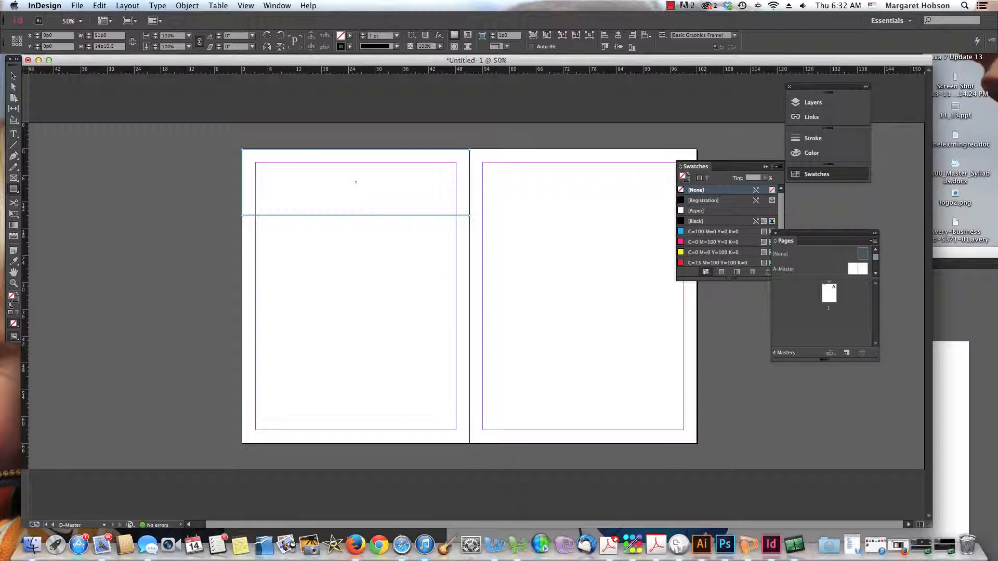
{"action": "left_click", "coordinate": [350, 35]}
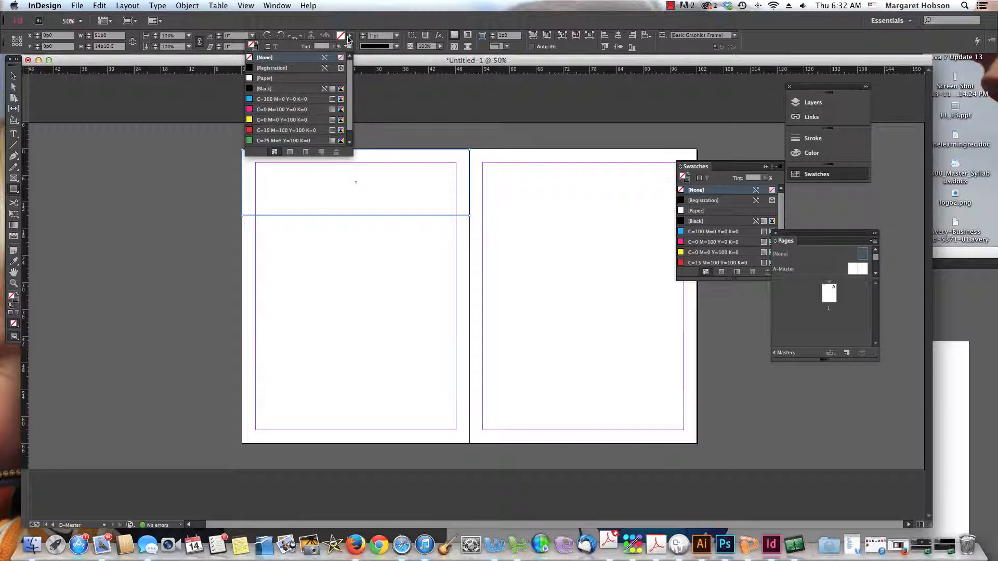
{"action": "left_click", "coordinate": [251, 100]}
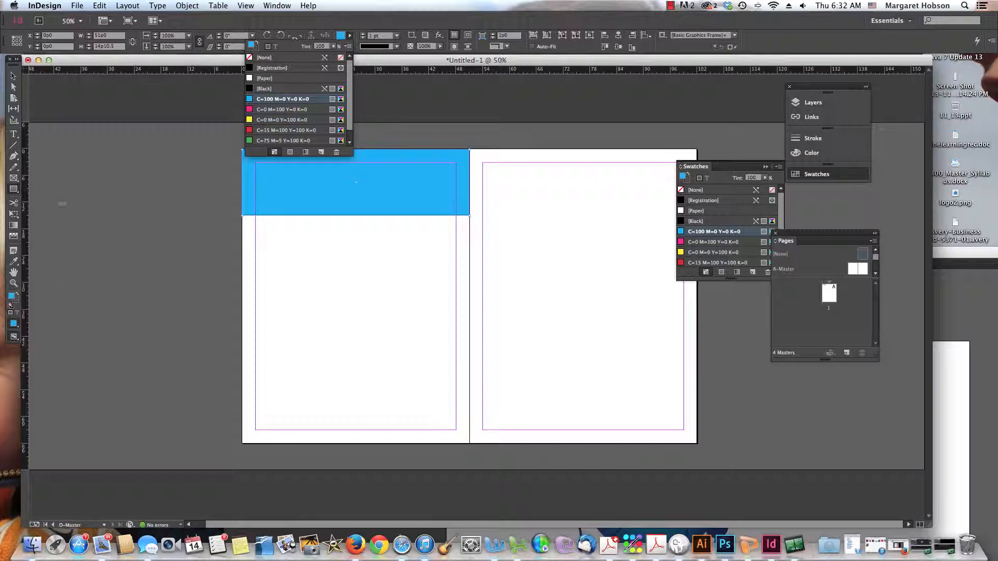
- Review the rectangle's color settings, the available color and gradient swatches, and its stroke options
{"action": "left_click", "coordinate": [13, 324]}
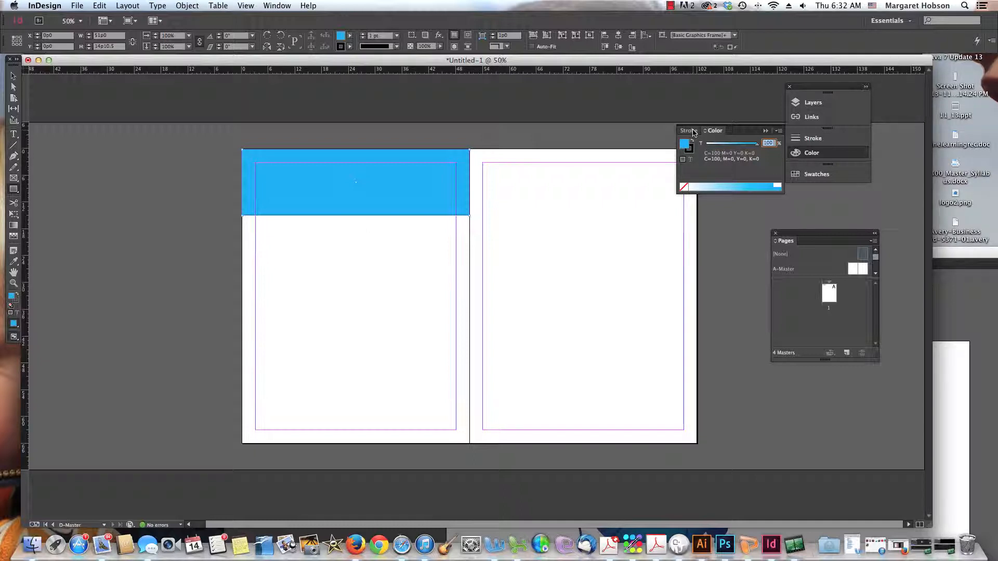
{"action": "left_click", "coordinate": [810, 175]}
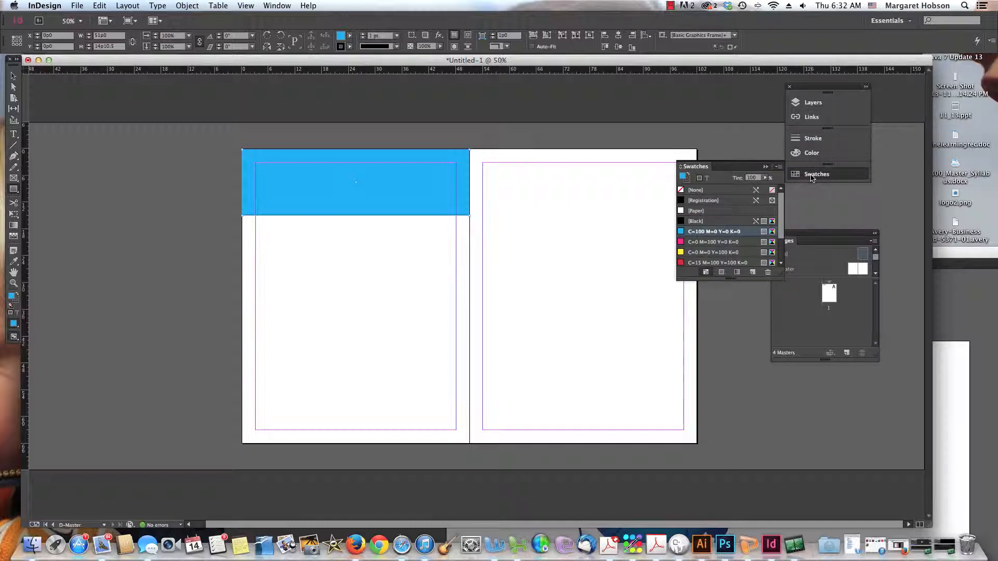
{"action": "mouse_move", "coordinate": [781, 228]}
{"action": "left_mouse_down"}
{"action": "mouse_move", "coordinate": [787, 275]}
{"action": "mouse_move", "coordinate": [786, 240]}
{"action": "left_mouse_up"}
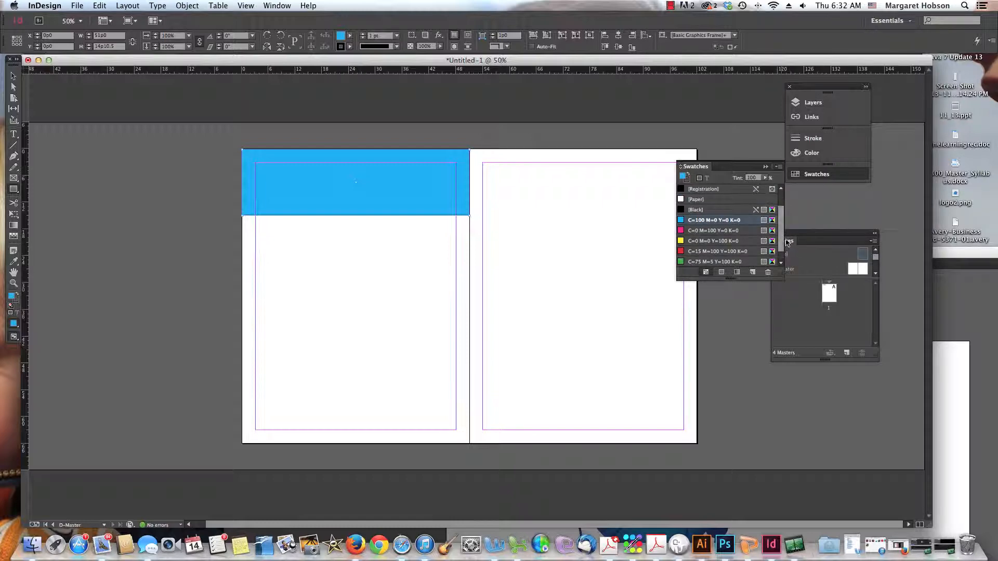
{"action": "left_click", "coordinate": [737, 272]}
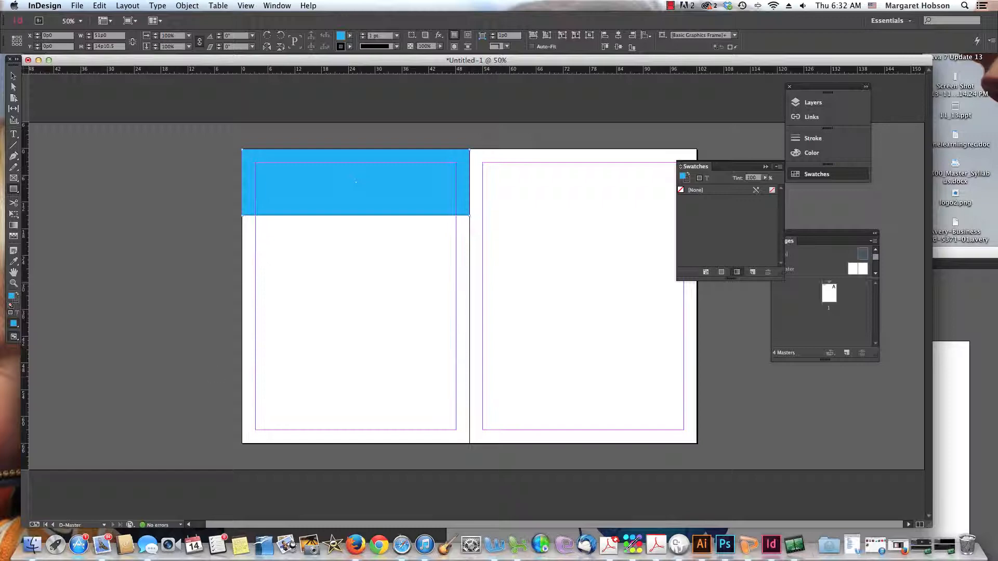
{"action": "left_click", "coordinate": [812, 138]}
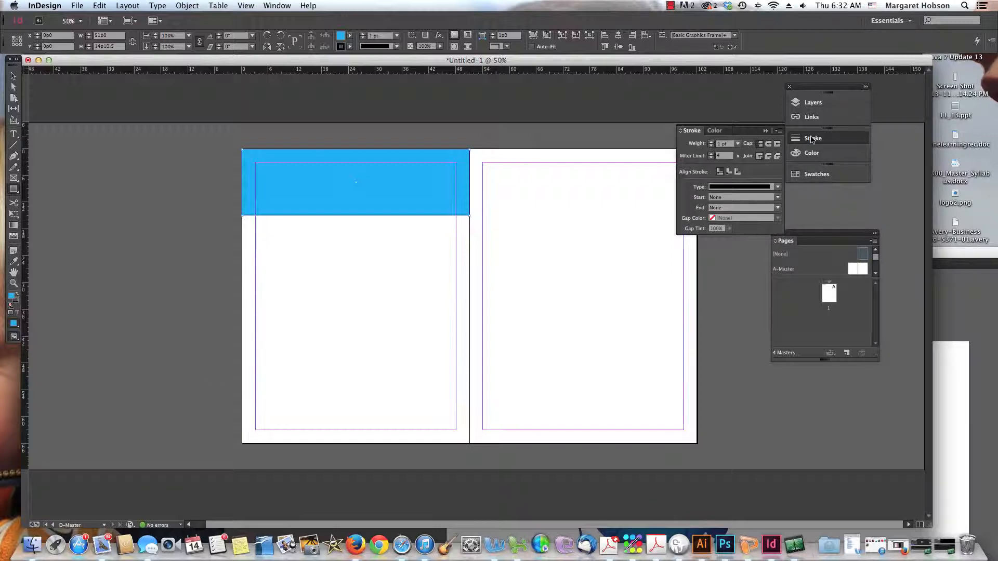
{"action": "left_click", "coordinate": [713, 131]}
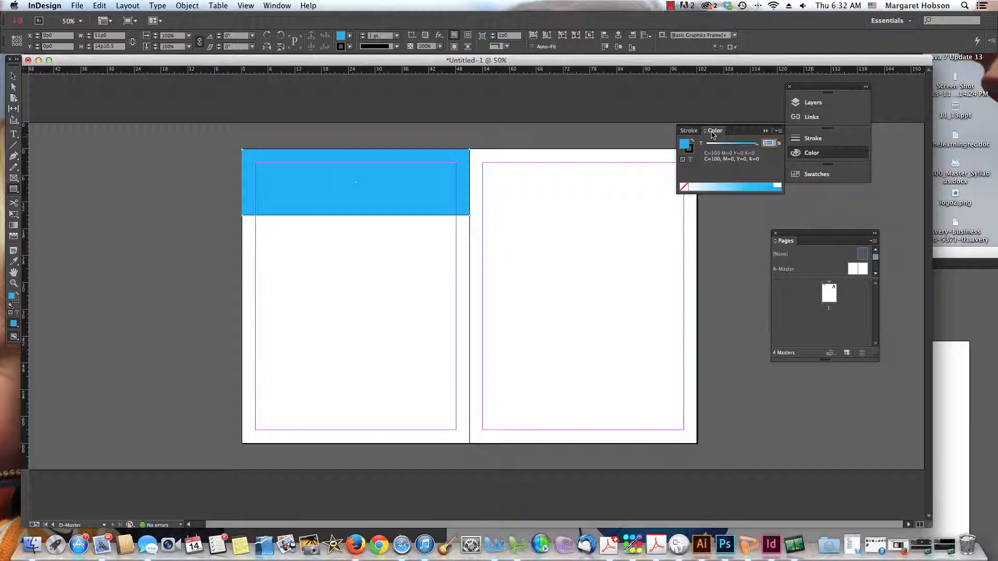
- Add a text frame reading "Header" inside the blue rectangle and set the text size to 60 pt
{"action": "left_click", "coordinate": [13, 77]}
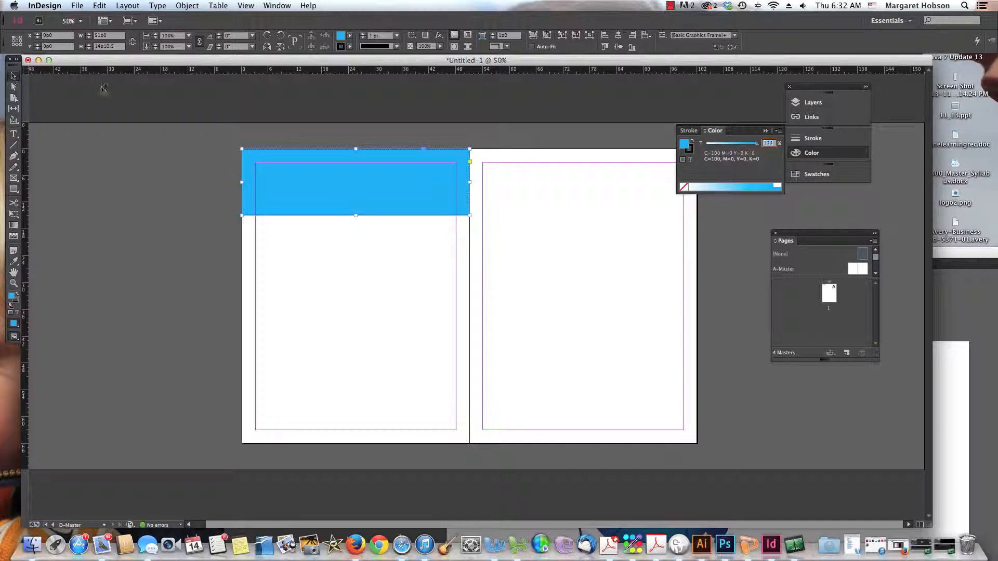
{"action": "left_click", "coordinate": [323, 269]}
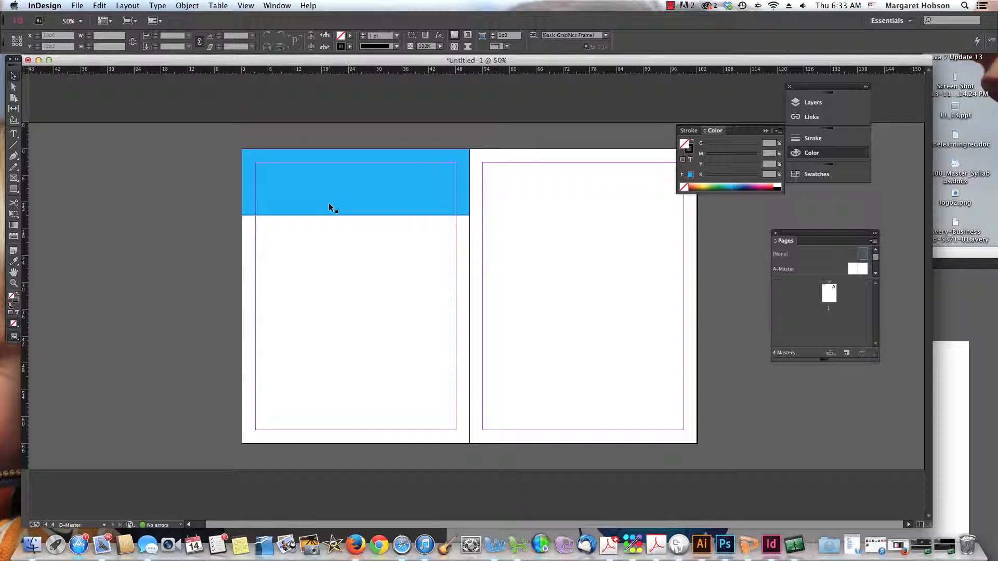
{"action": "left_click", "coordinate": [13, 137]}
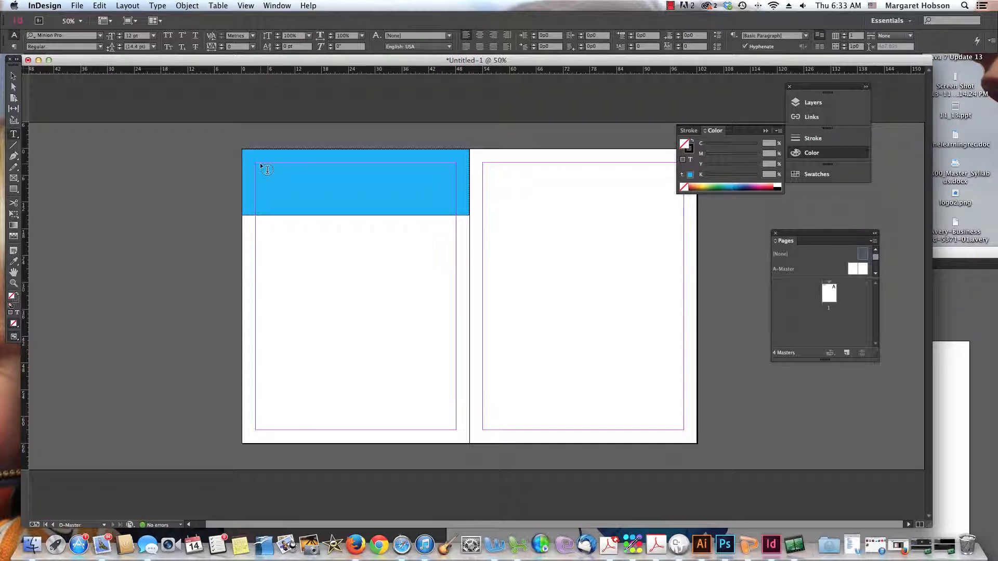
{"action": "left_click_drag", "start_coordinate": [266, 169], "coordinate": [455, 201]}
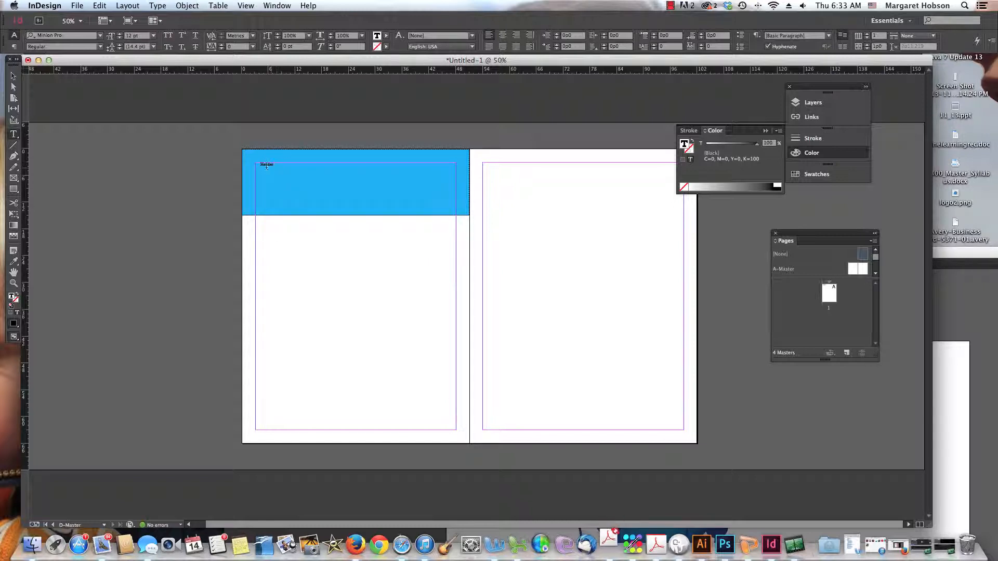
{"action": "left_click_drag", "start_coordinate": [275, 165], "coordinate": [260, 166]}
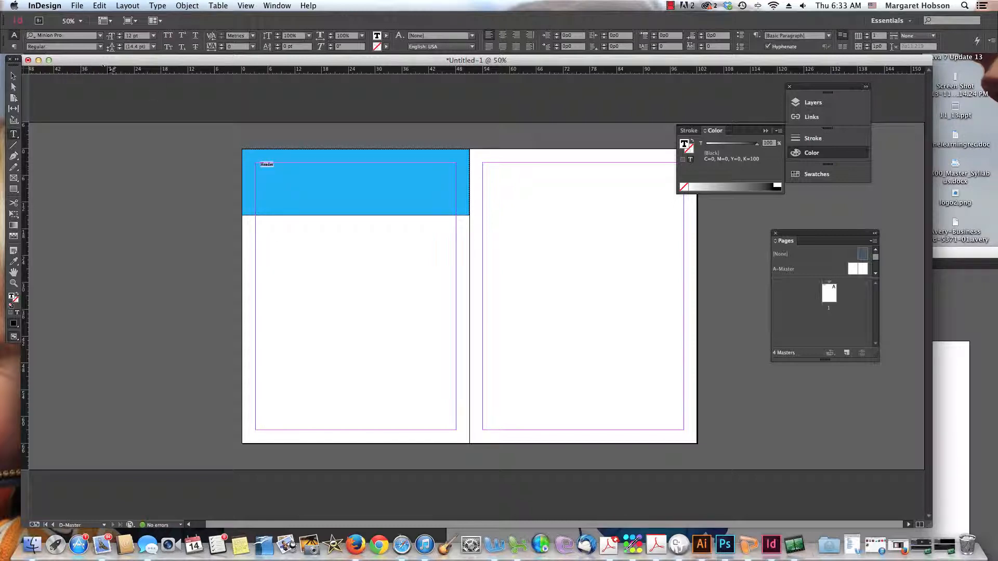
{"action": "left_click", "coordinate": [153, 36]}
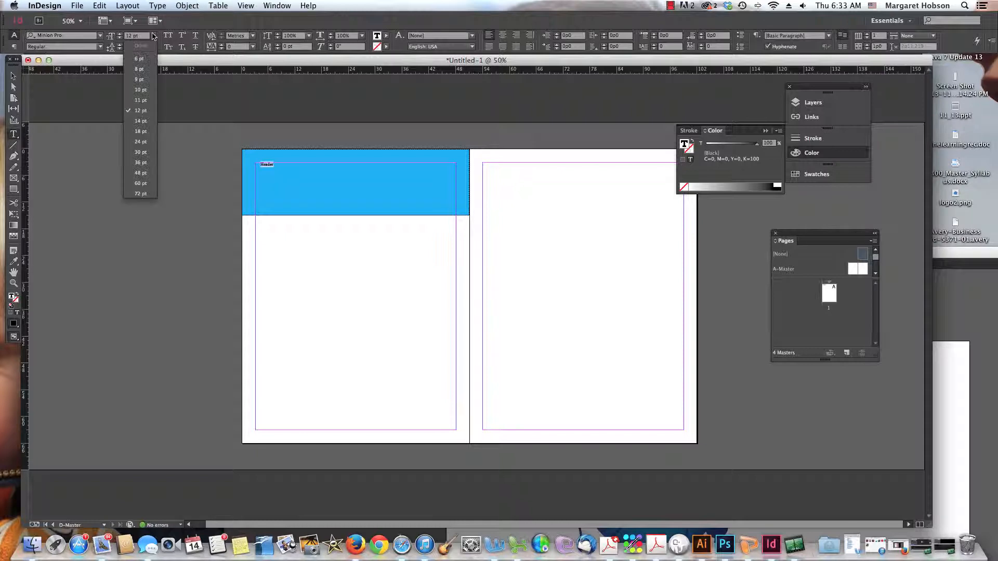
{"action": "left_click", "coordinate": [140, 184]}
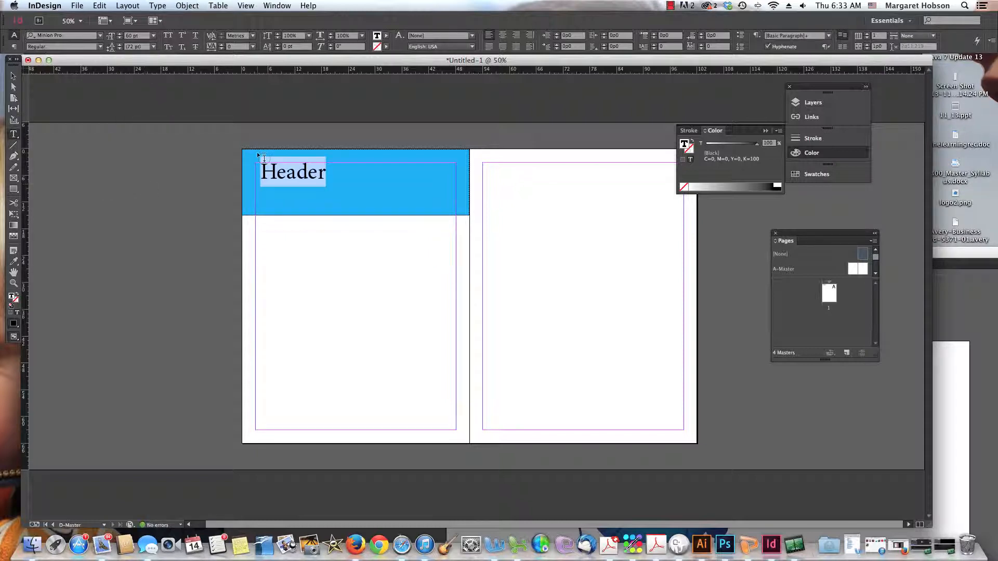
{"action": "left_click", "coordinate": [671, 7]}
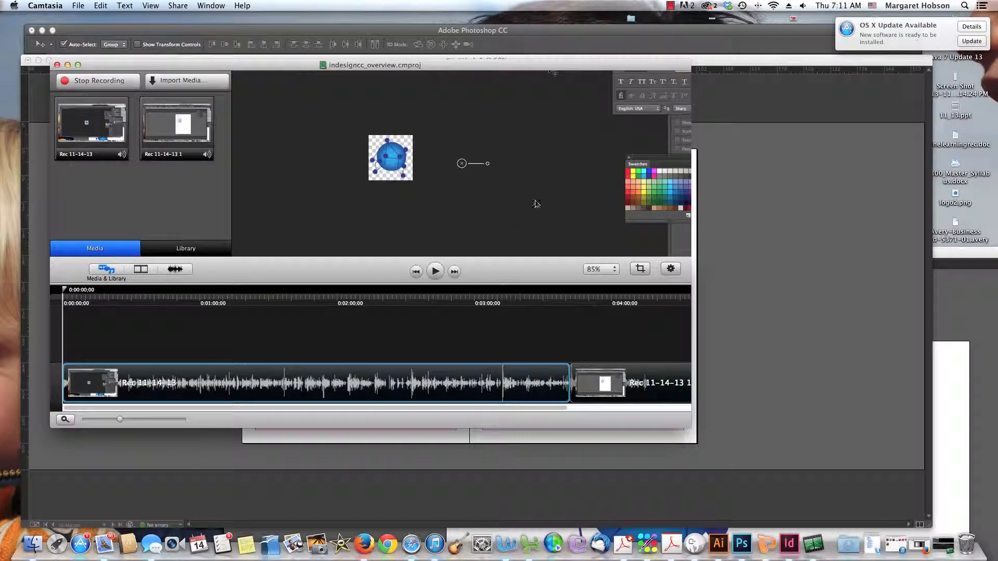
{"action": "left_click", "coordinate": [670, 7]}
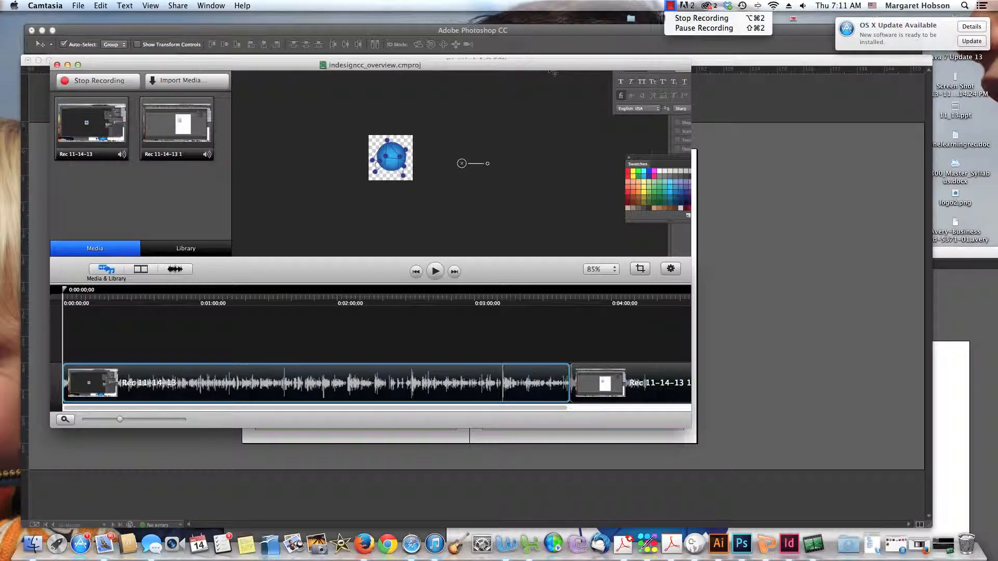
{"action": "left_click", "coordinate": [473, 63]}
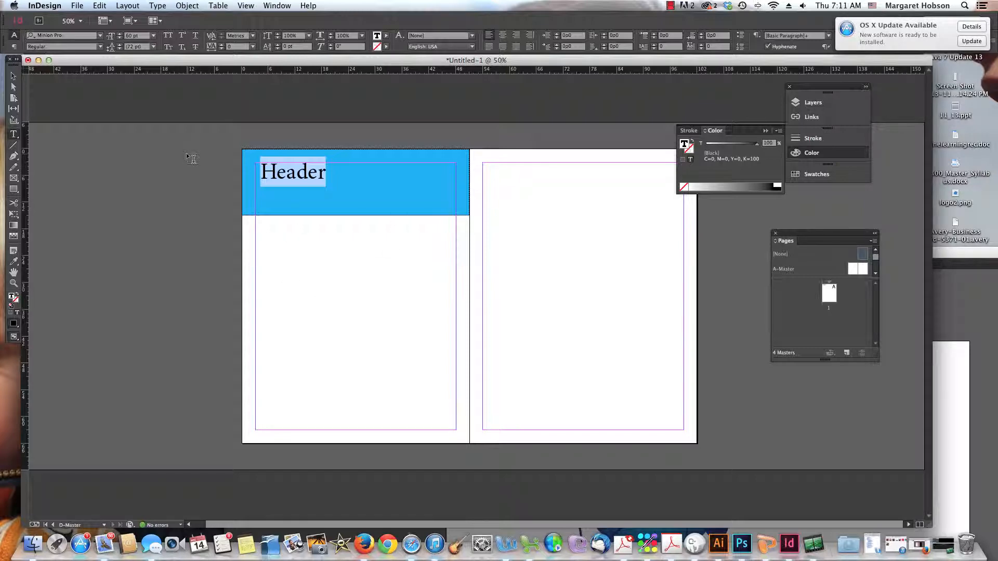
- Shrink the Header text frame to about 16p10.5 by 5p0 and move it closer to the middle of the blue rectangle
{"action": "left_click", "coordinate": [13, 78]}
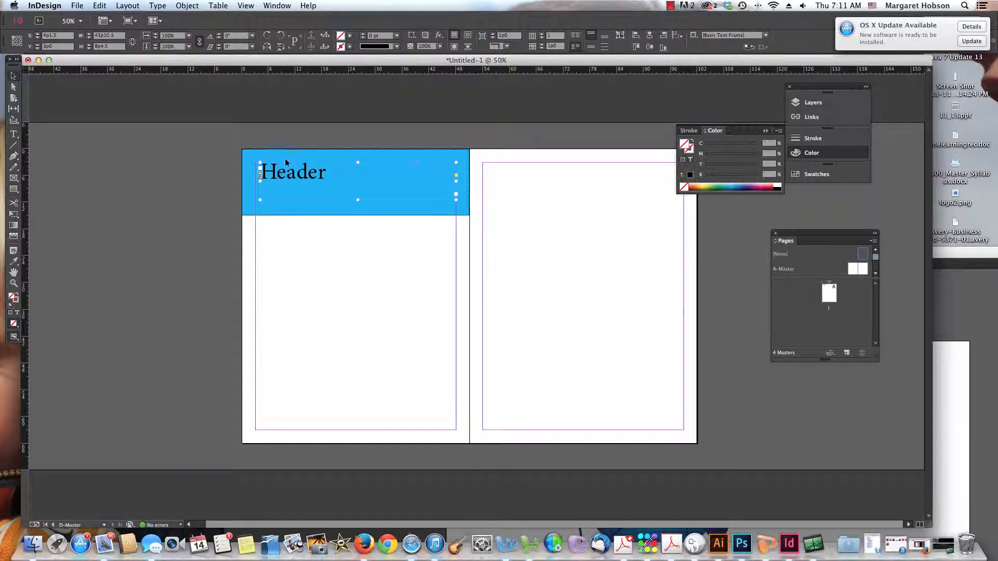
{"action": "left_click_drag", "start_coordinate": [290, 177], "coordinate": [316, 188]}
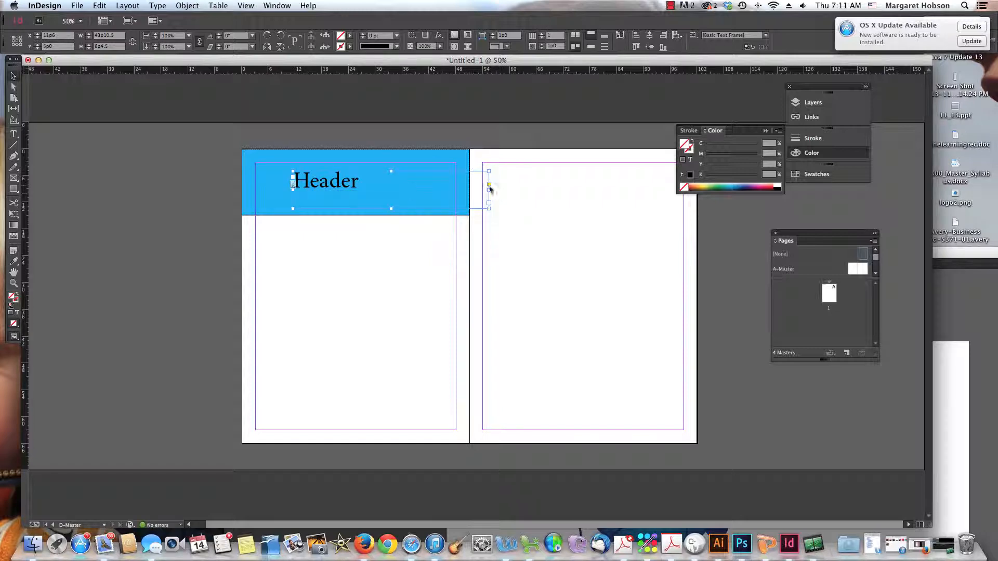
{"action": "left_click_drag", "start_coordinate": [488, 190], "coordinate": [329, 180]}
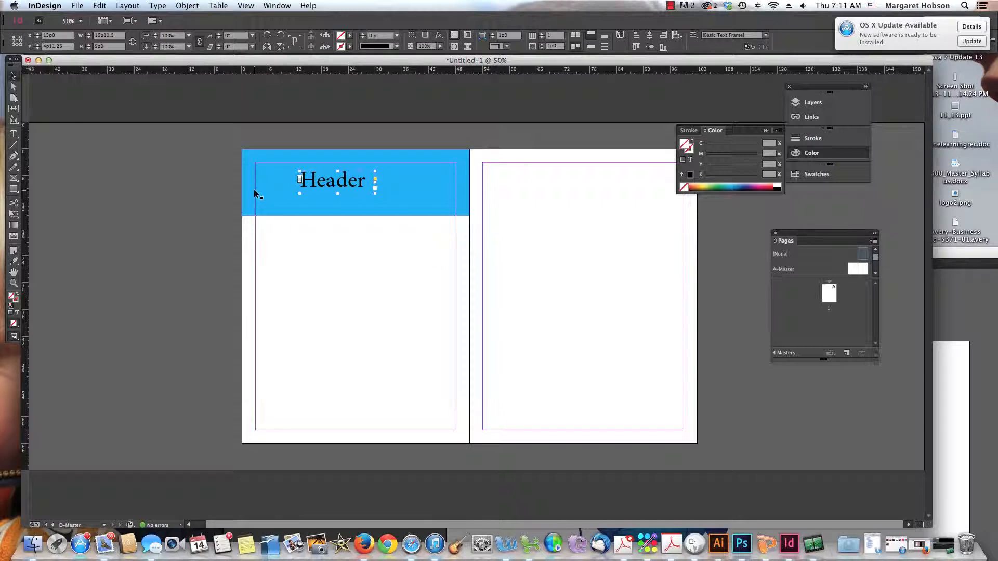
- Add vertical guides at the left page's left margin and about 18p0, and draw a rectangle frame about 15p0 by 14p10.5 between them
{"action": "left_click_drag", "start_coordinate": [26, 205], "coordinate": [256, 233]}
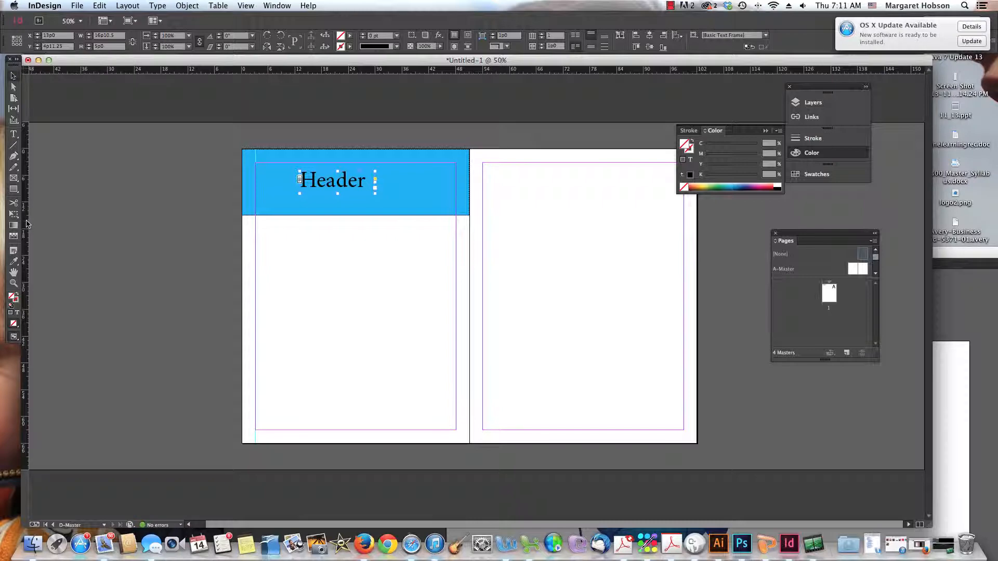
{"action": "left_click_drag", "start_coordinate": [27, 223], "coordinate": [322, 234]}
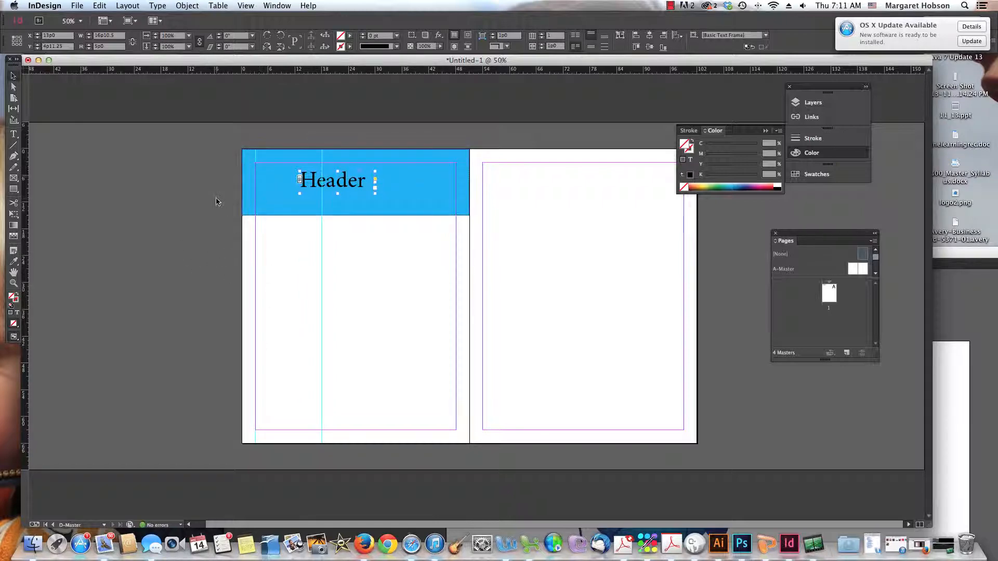
{"action": "left_click", "coordinate": [13, 179]}
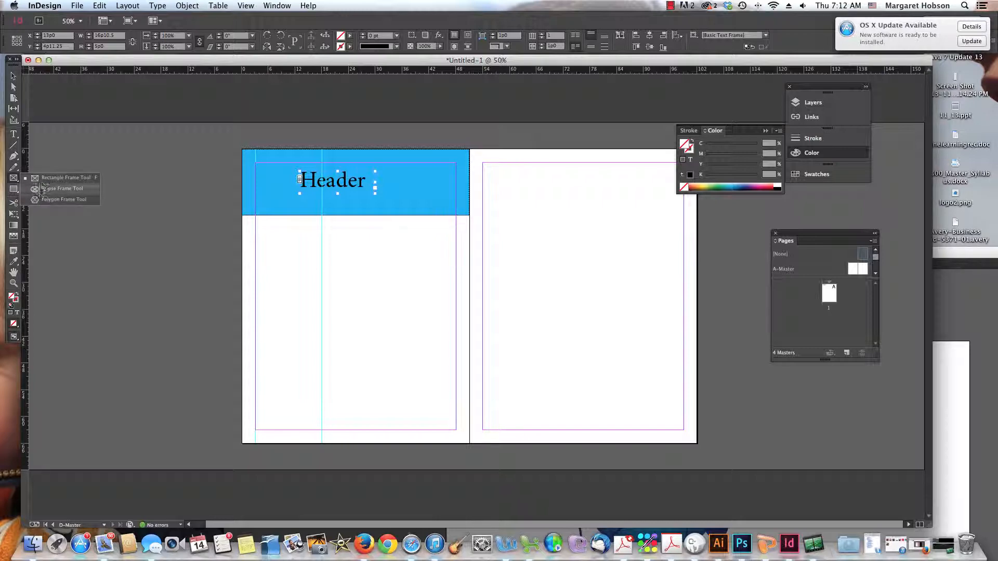
{"action": "left_click", "coordinate": [57, 178]}
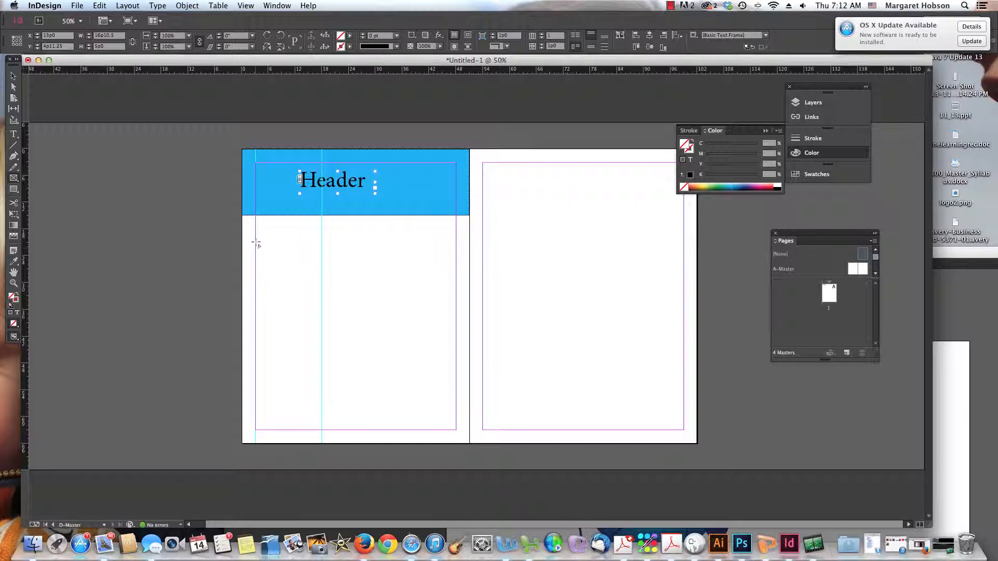
{"action": "left_click_drag", "start_coordinate": [255, 233], "coordinate": [321, 300]}
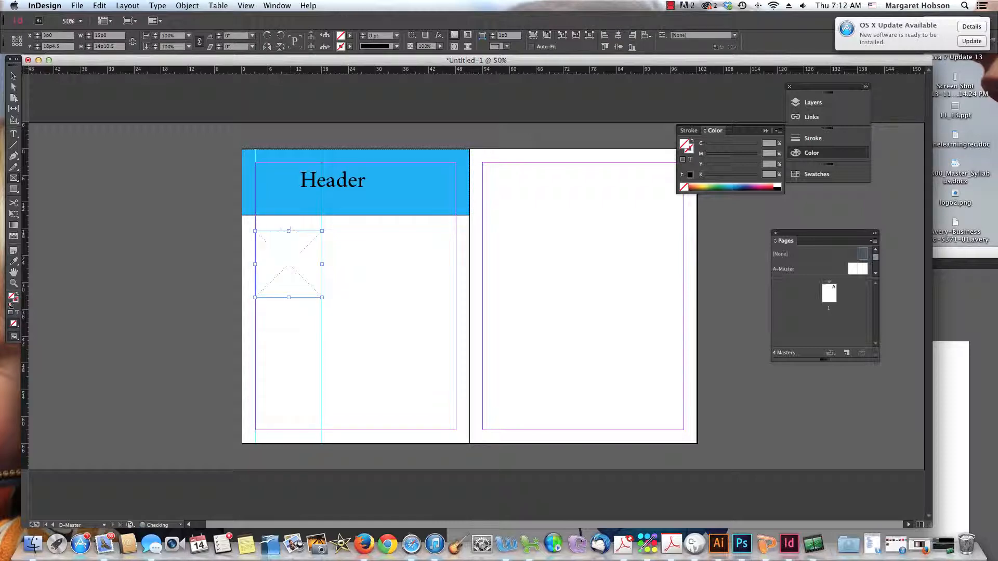
- Place the image birds3.png from the Desktop into the rectangle frame below the header
{"action": "left_click", "coordinate": [76, 6]}
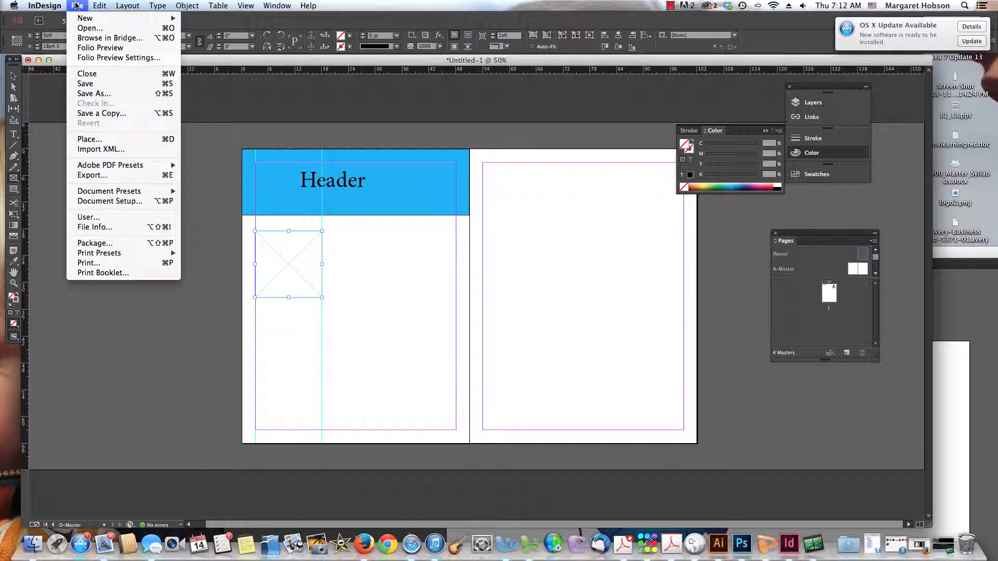
{"action": "left_click", "coordinate": [90, 139]}
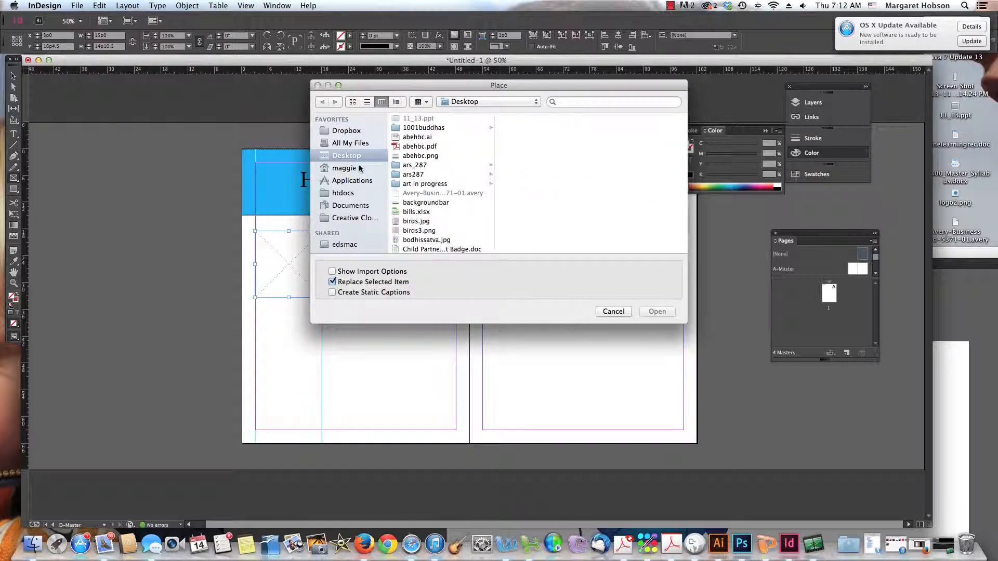
{"action": "left_click", "coordinate": [415, 223]}
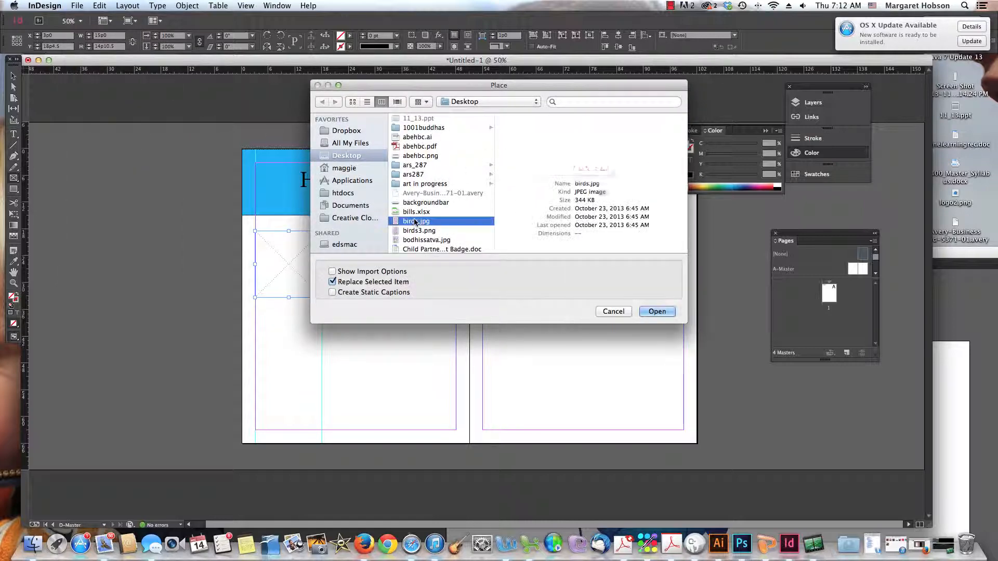
{"action": "left_click", "coordinate": [409, 235]}
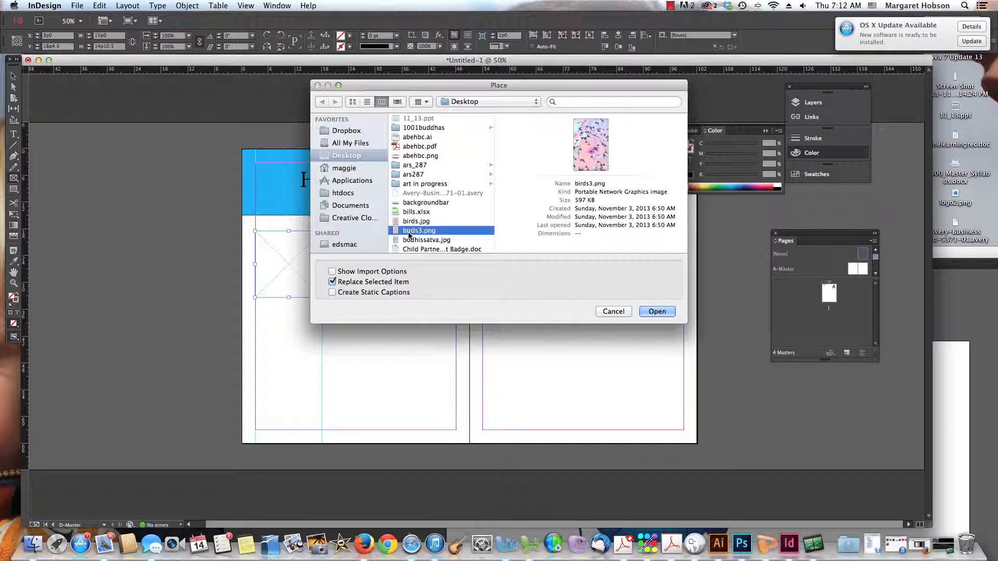
{"action": "left_click", "coordinate": [656, 312]}
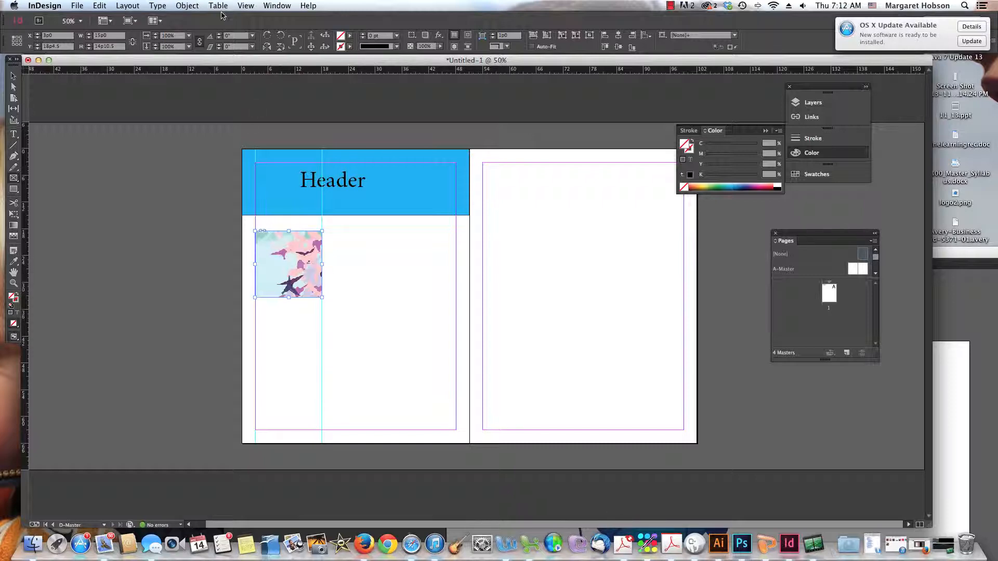
- Fit the birds image to its frame with Fill Frame Proportionally and resize the frame with Fit Frame to Content
{"action": "left_click", "coordinate": [189, 6]}
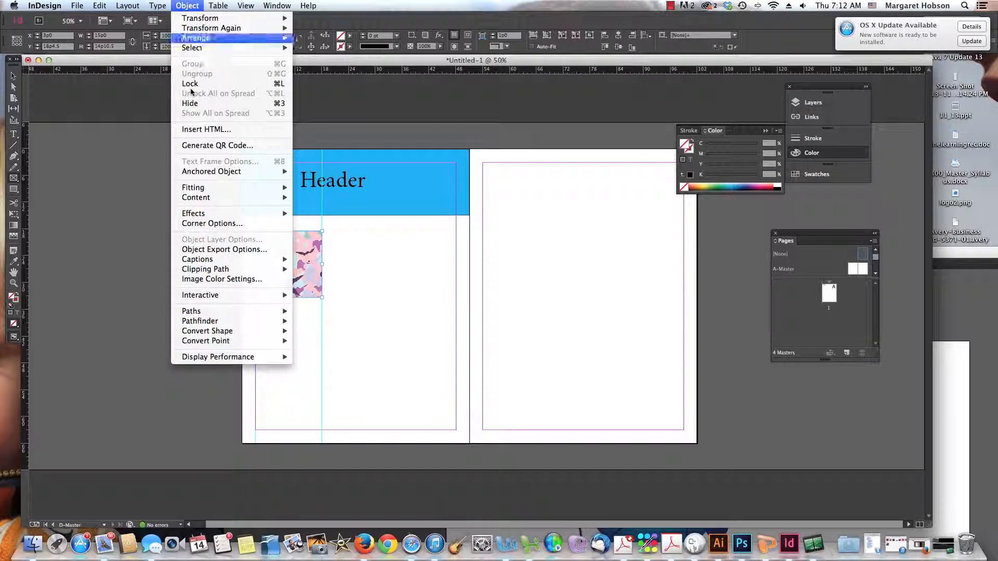
{"action": "mouse_move", "coordinate": [202, 192]}
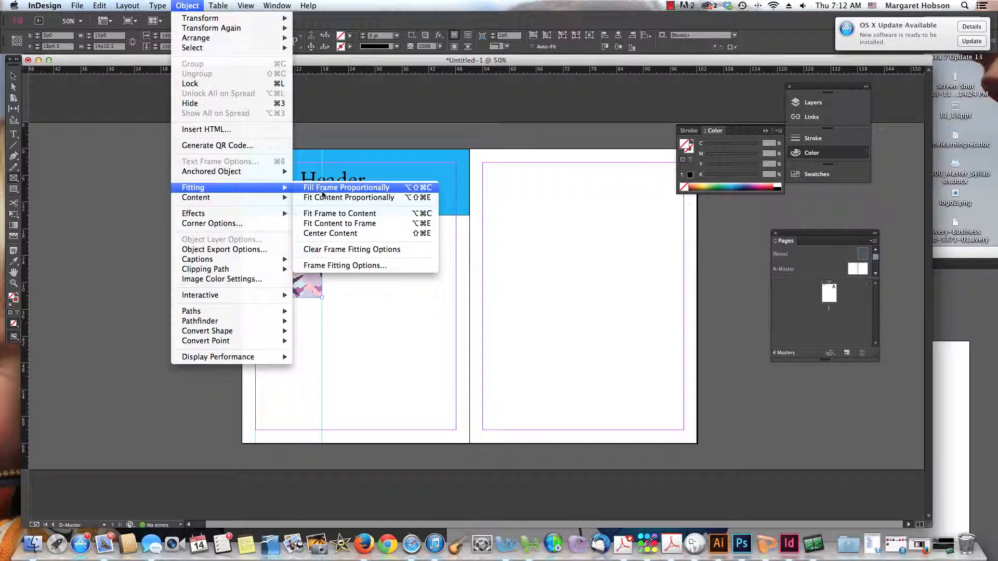
{"action": "left_click", "coordinate": [322, 190]}
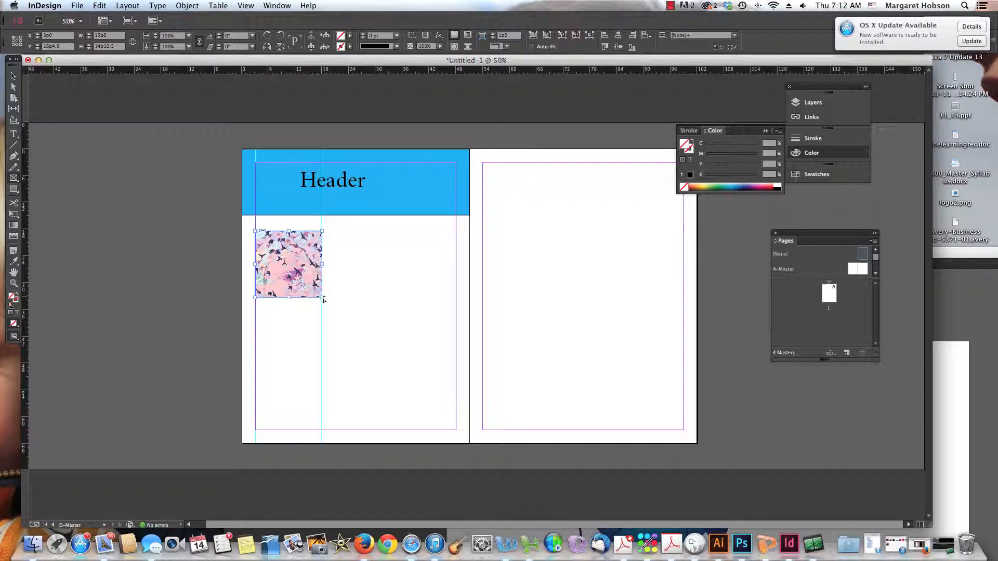
{"action": "right_click", "coordinate": [295, 259]}
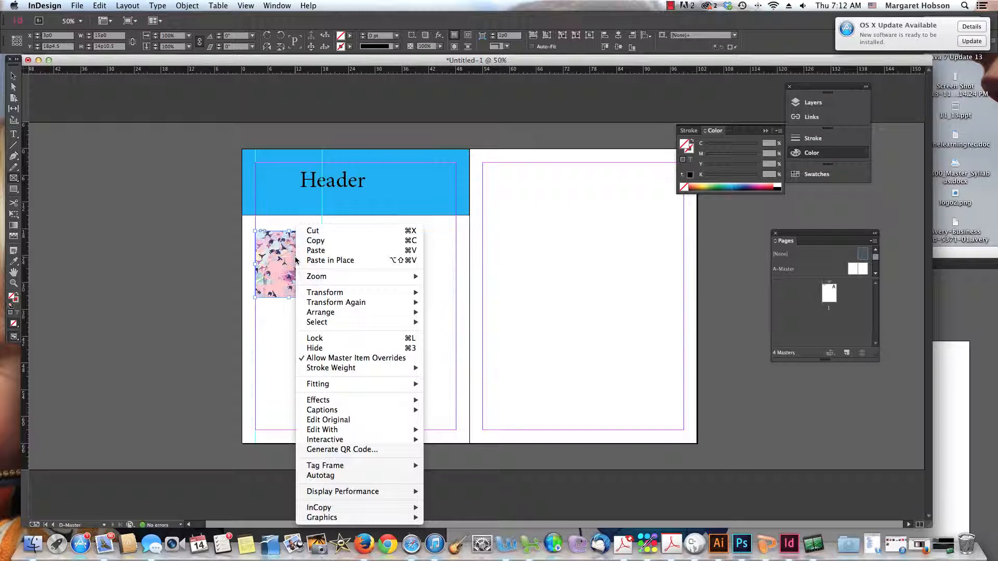
{"action": "mouse_move", "coordinate": [311, 387]}
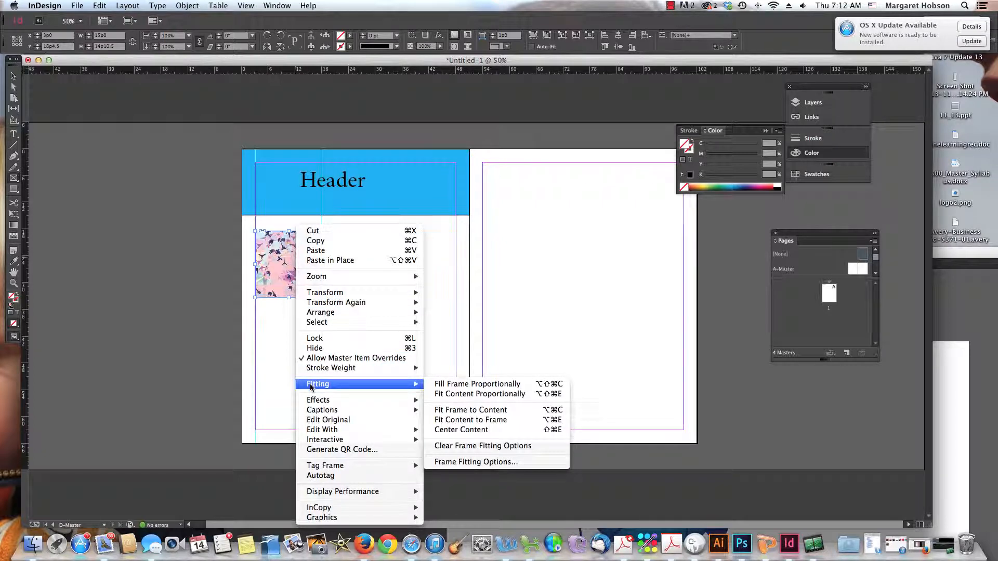
{"action": "left_click", "coordinate": [488, 411]}
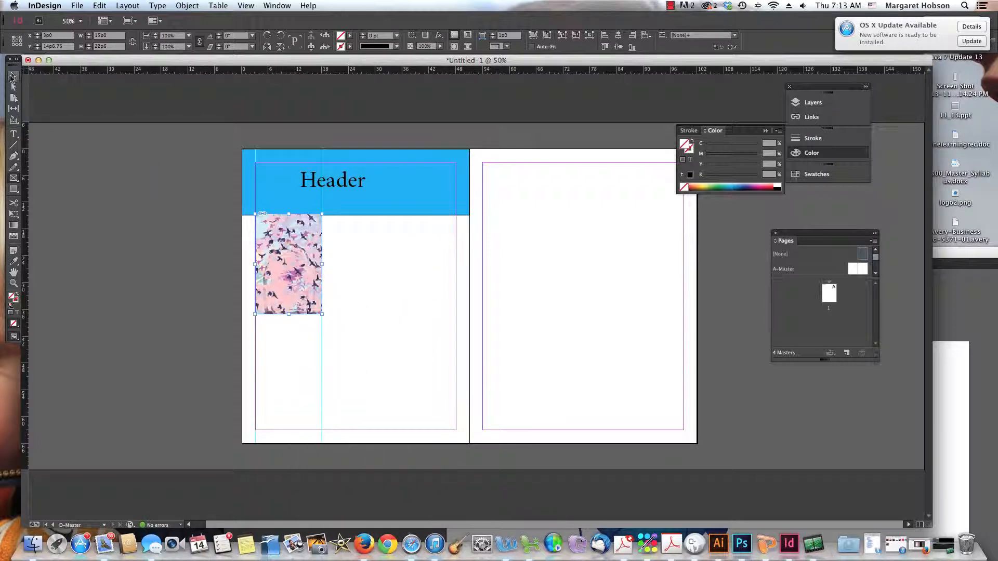
- Lower the top edge of the image frame just below the blue header, making it about 20p8.25 tall, and deselect it
{"action": "left_click_drag", "start_coordinate": [290, 271], "coordinate": [294, 283]}
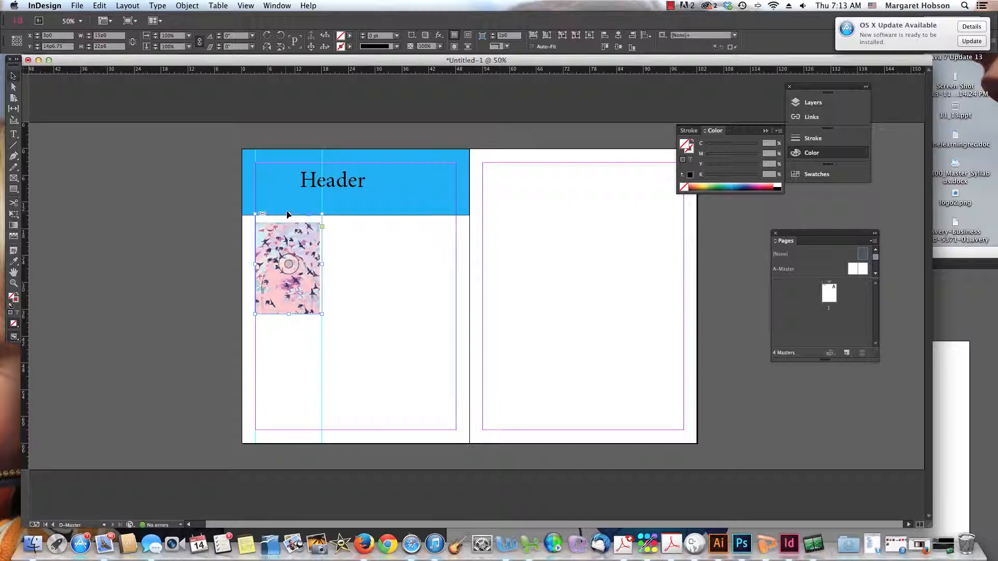
{"action": "left_click_drag", "start_coordinate": [290, 217], "coordinate": [289, 225]}
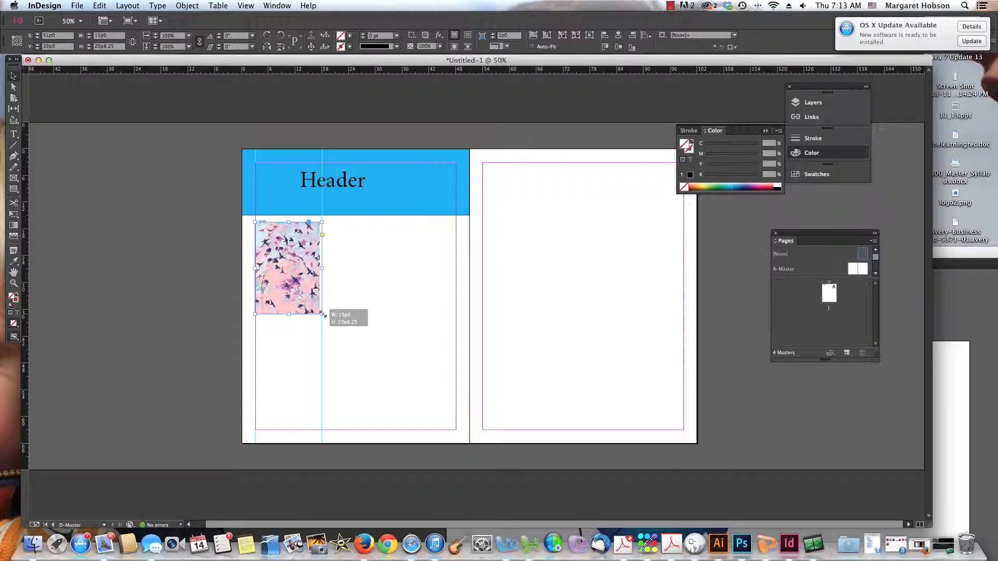
{"action": "left_click", "coordinate": [201, 291]}
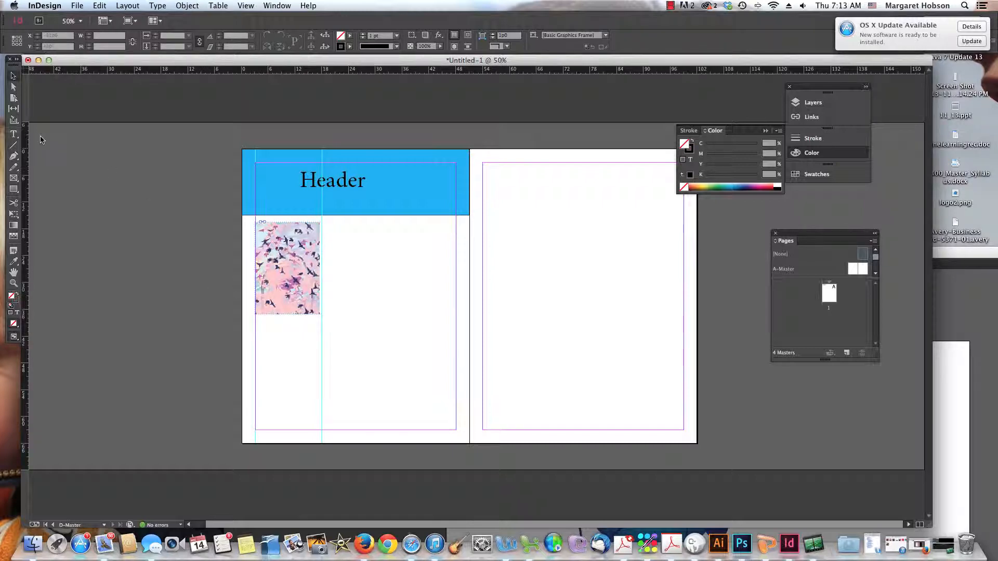
- Draw a text frame beside the image, extending nearly to the page margin, and begin it with "This is a text box. You can copy and"
{"action": "left_click", "coordinate": [13, 136]}
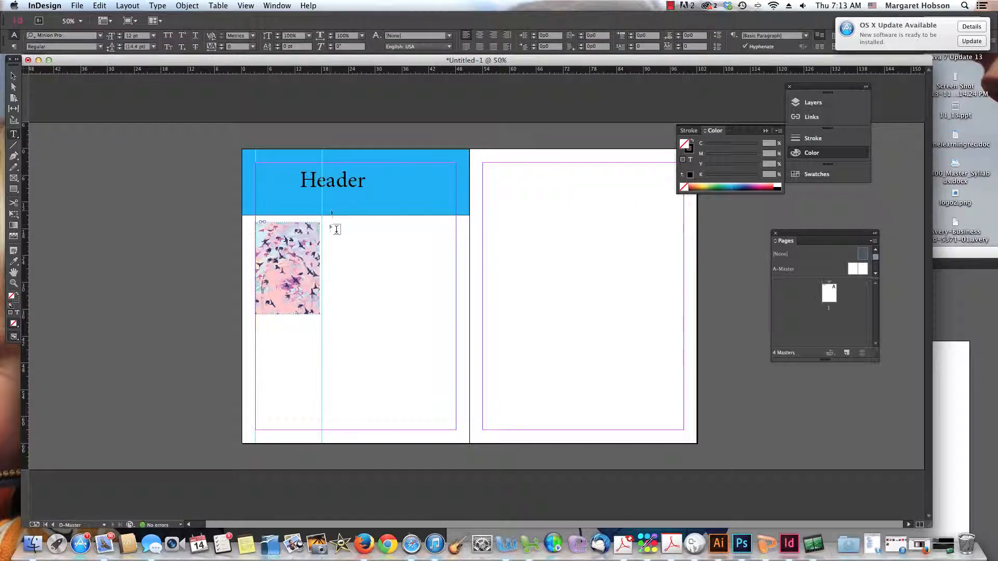
{"action": "left_click_drag", "start_coordinate": [332, 227], "coordinate": [451, 313]}
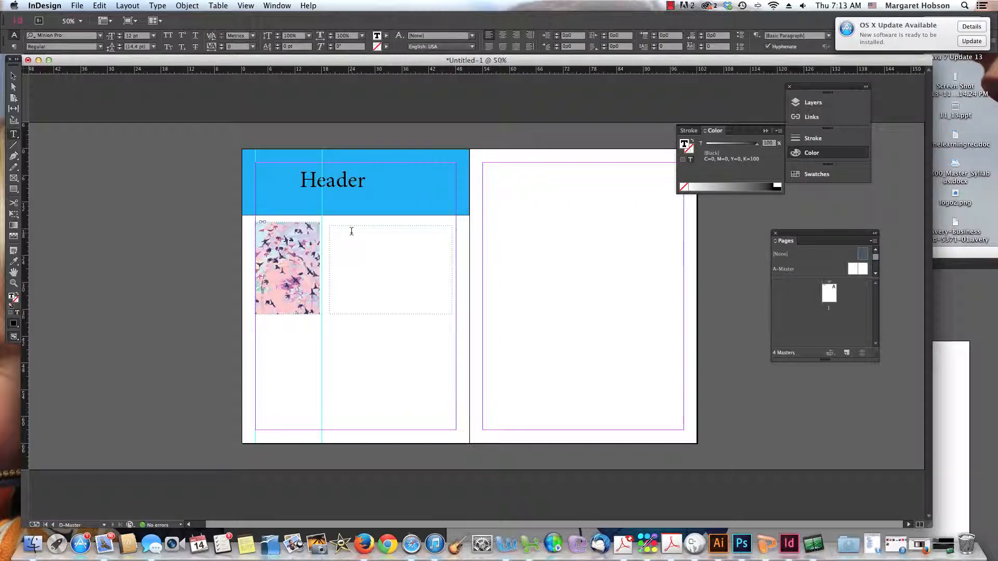
{"action": "type", "text": "H"}
{"action": "type", "text": "Th"}
{"action": "type", "text": "is is a text"}
{"action": "type", "text": " box. You can cop"}
{"action": "type", "text": "y and past "}
- Complete the second sentence as "You can copy and paste text directly from word." and add "You can fill this box with your text."
{"action": "type", "text": "tex"}
{"action": "key", "text": "BackSpace"}
{"action": "key", "text": "BackSpace"}
{"action": "key", "text": "BackSpace"}
{"action": "key", "text": "BackSpace"}
{"action": "type", "text": "e text directly from word. You can fill this box with youyr"}
{"action": "key", "text": "BackSpace"}
{"action": "key", "text": "BackSpace"}
{"action": "type", "text": "r text."}
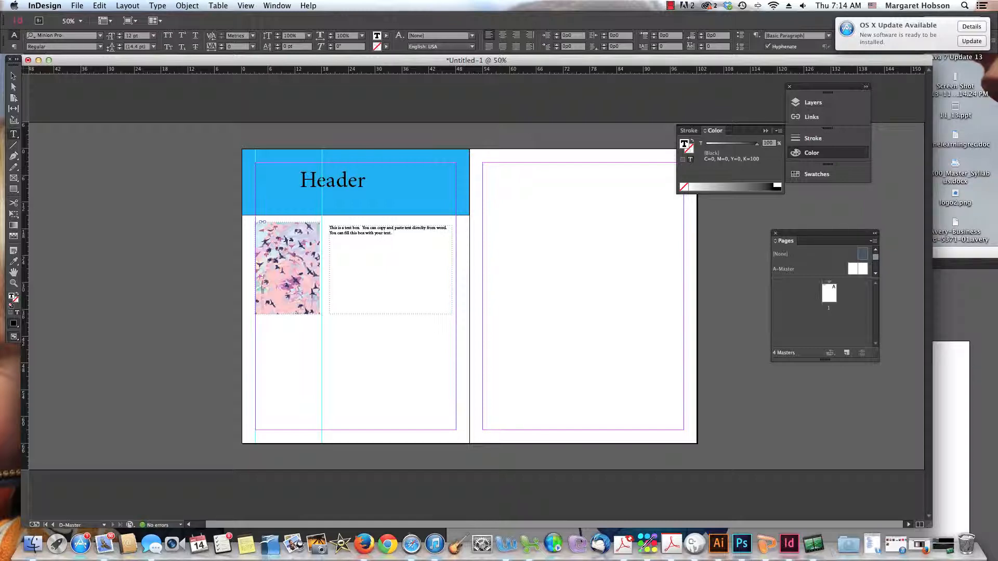